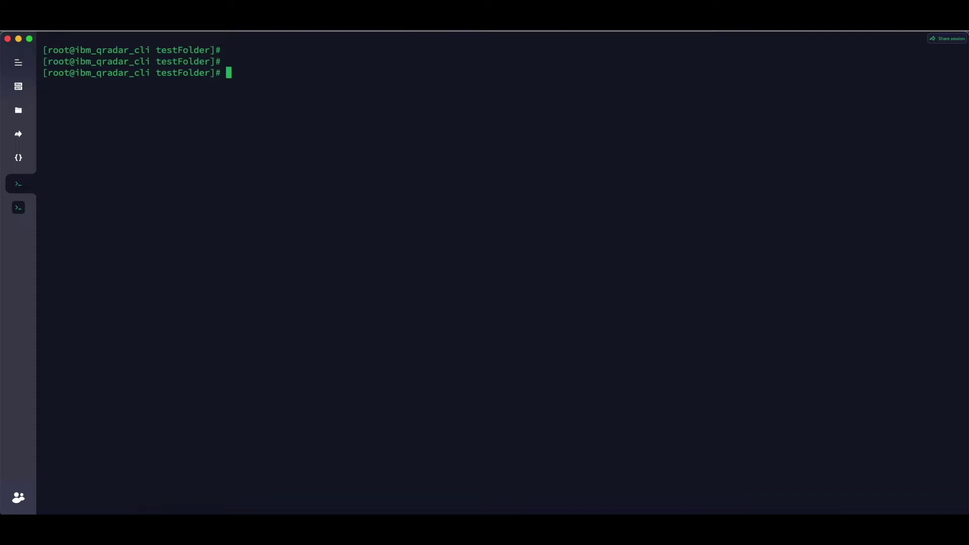
type("rpm -qa|grep -i multiline")
key("Return")
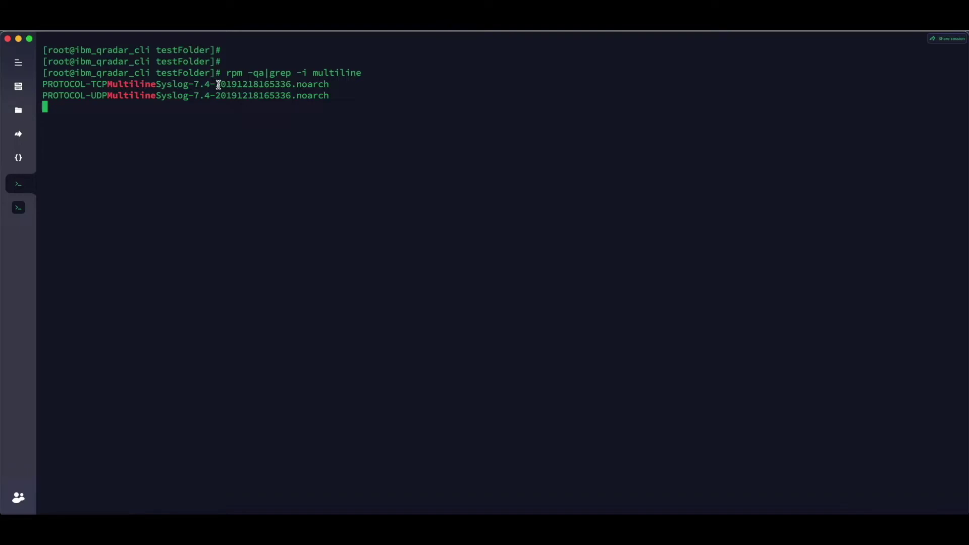
left_click_drag(237, 83, 251, 84)
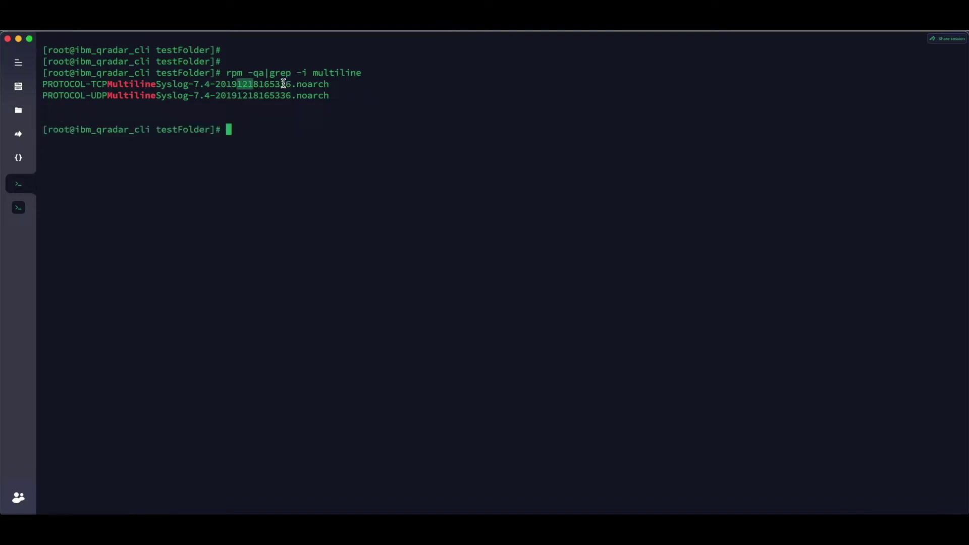
left_click_drag(276, 83, 291, 84)
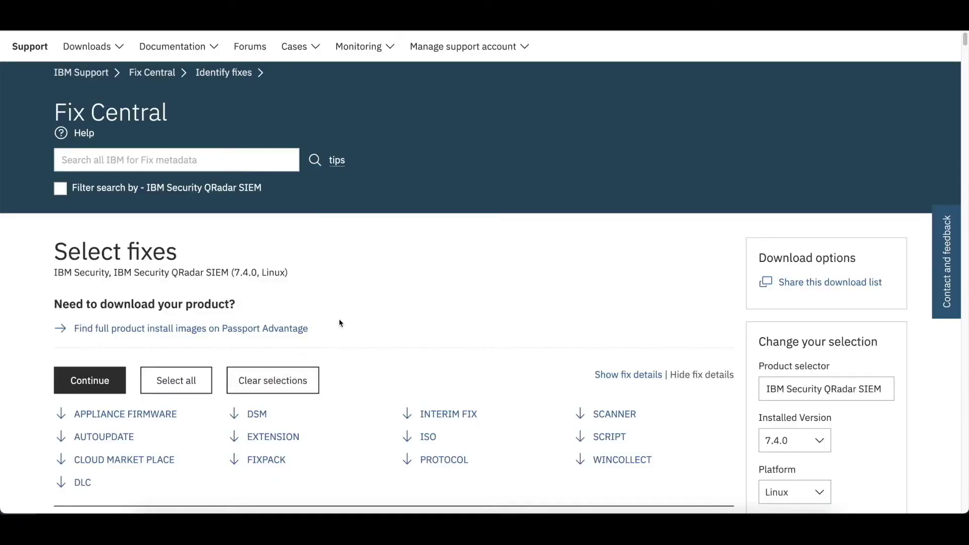
- Jump to the PROTOCOL fixes list and filter it by 'multiline'
scroll(339, 323, "down", 2)
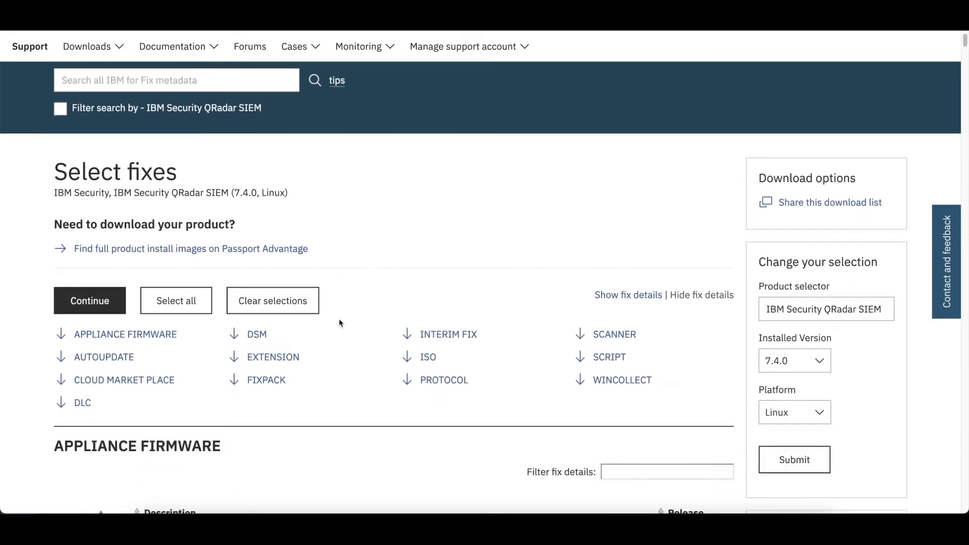
left_click(440, 374)
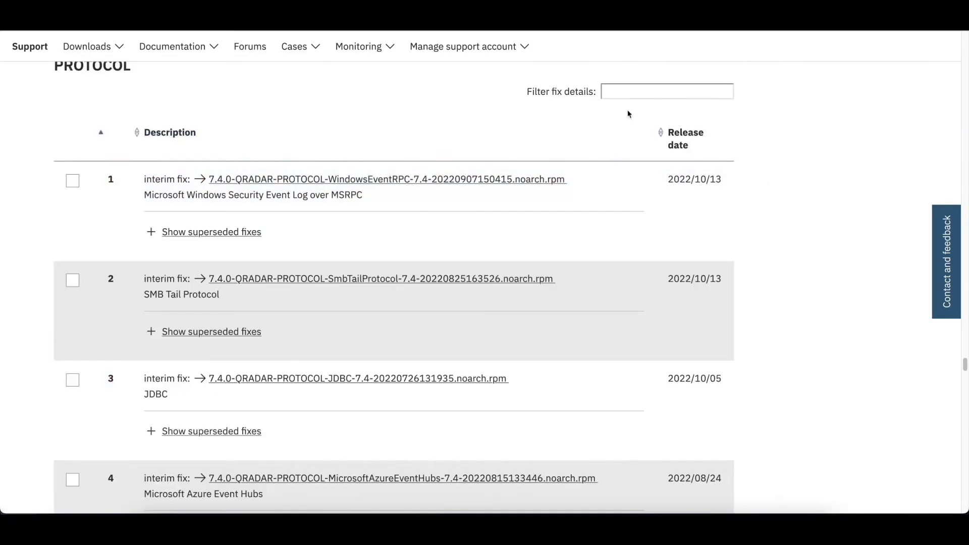
left_click(627, 95)
type("mul")
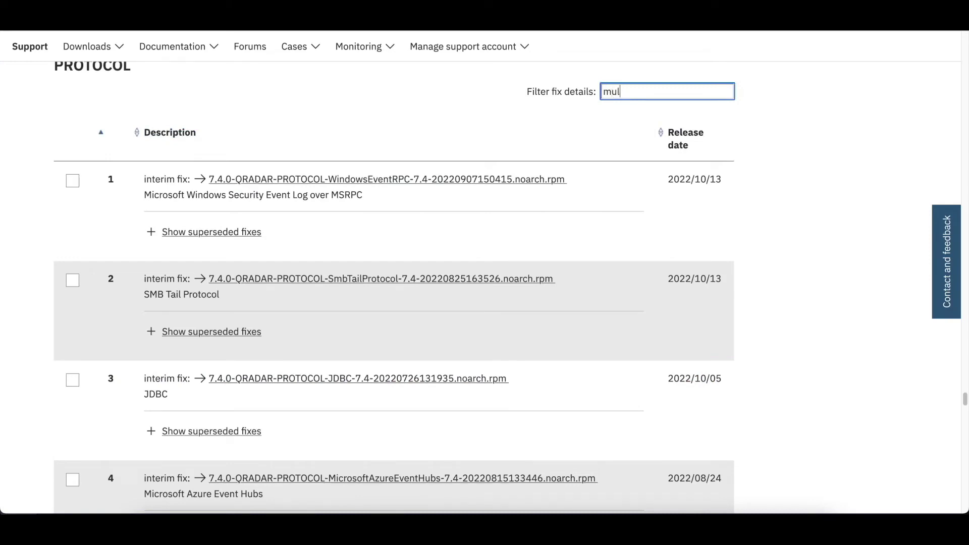
type("tiline")
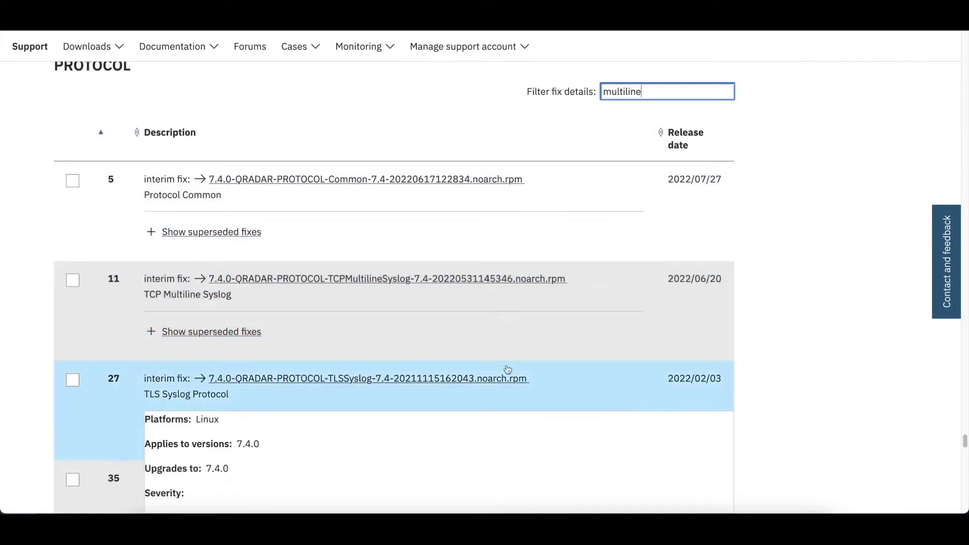
- Open the TCP Multiline Syslog fix in a new browser tab
mouse_move(338, 290)
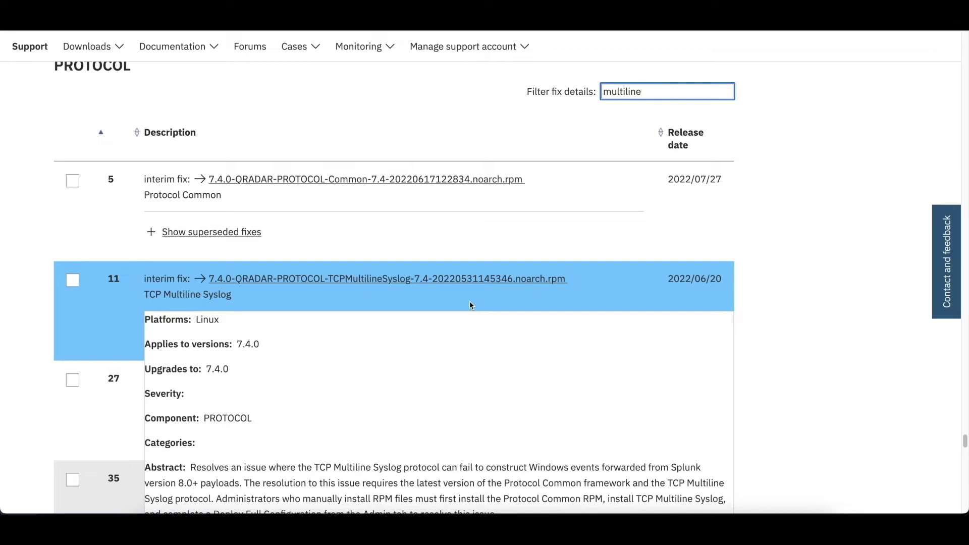
left_click(148, 93)
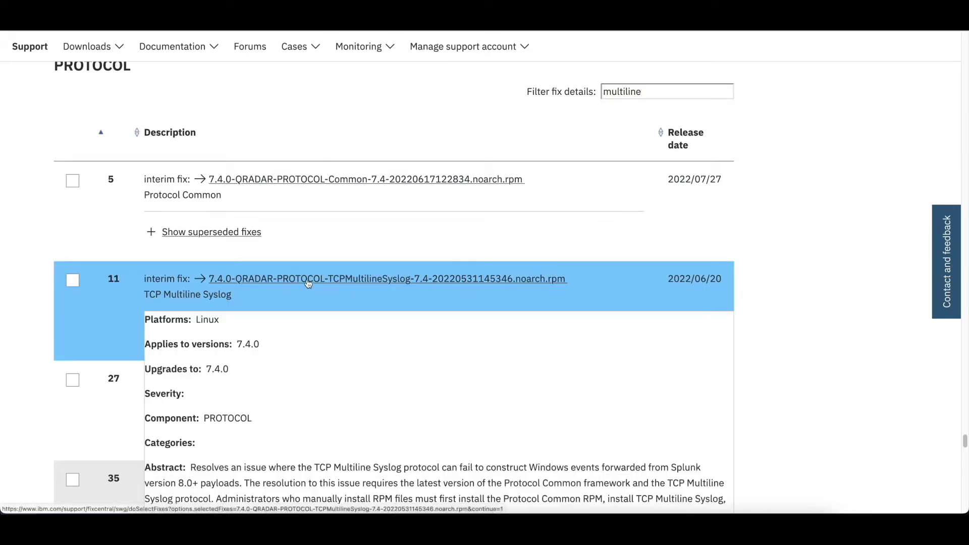
right_click(308, 283)
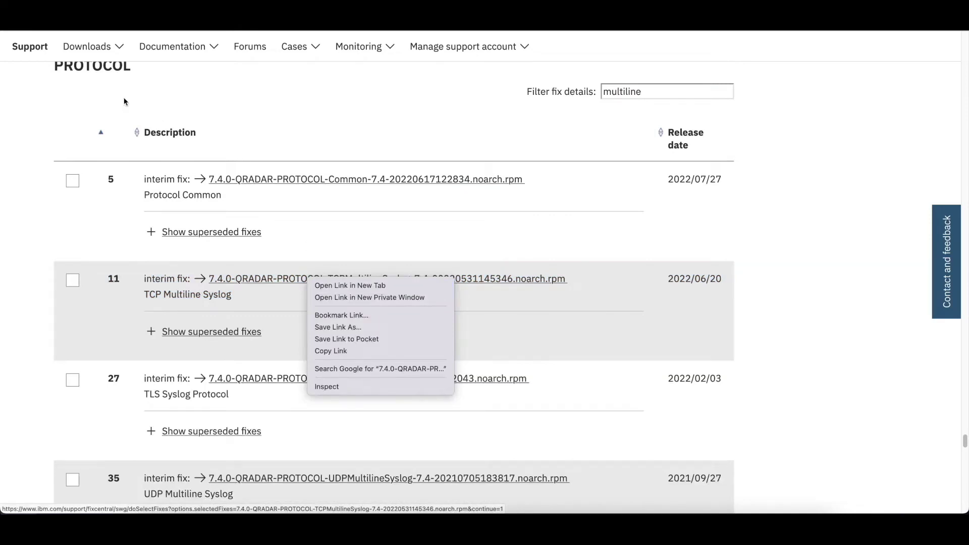
left_click(325, 286)
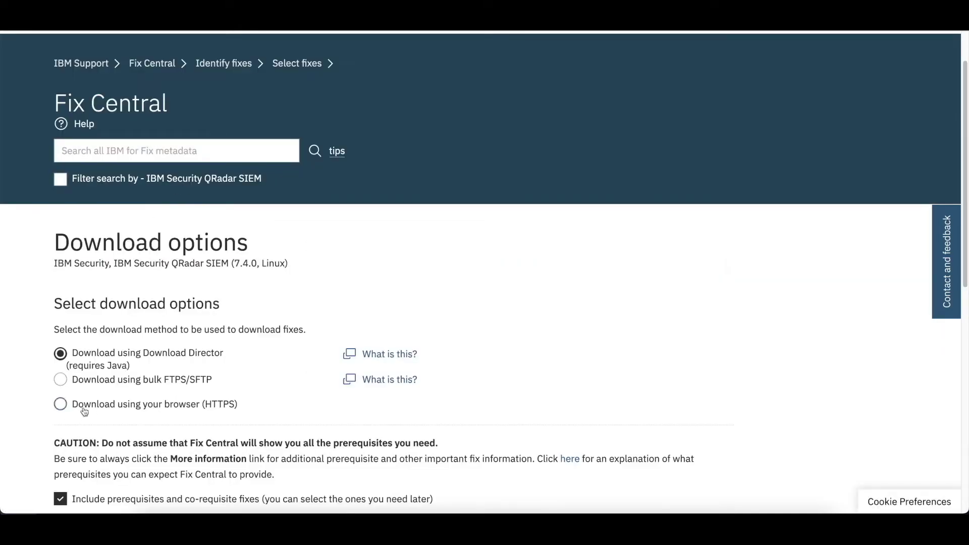
- Choose 'Download using your browser (HTTPS)' and continue to the download links
left_click(64, 408)
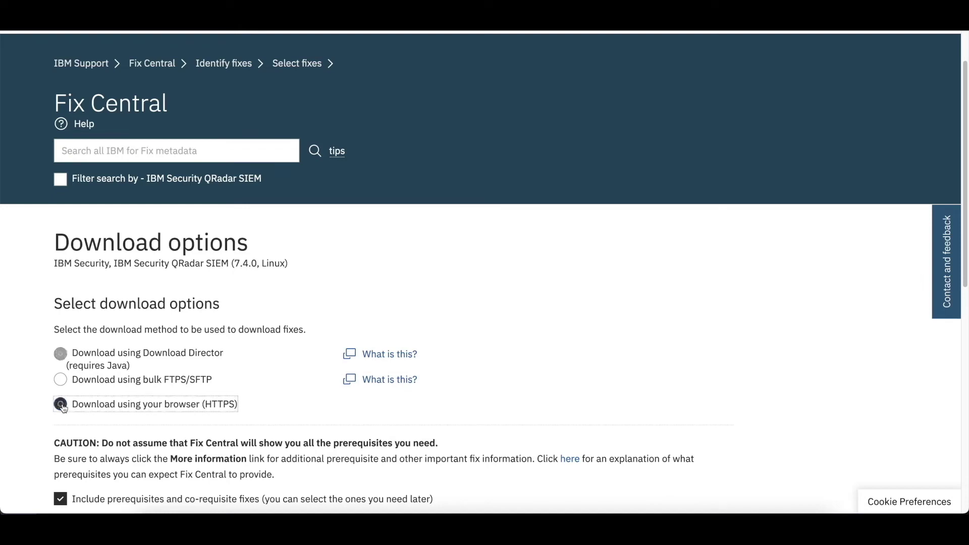
scroll(95, 399, "down", 1)
scroll(93, 395, "down", 4)
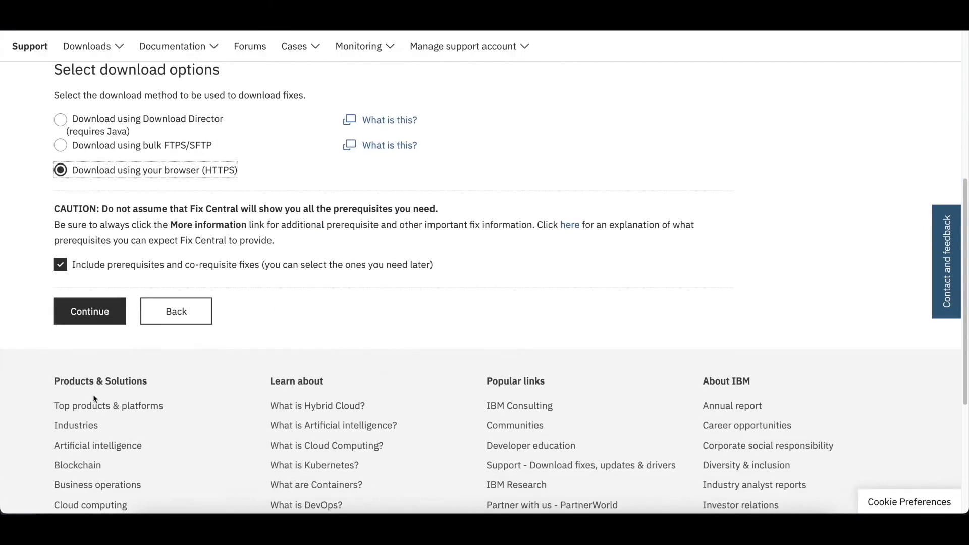
left_click(84, 322)
scroll(417, 388, "down", 2)
scroll(417, 388, "down", 1)
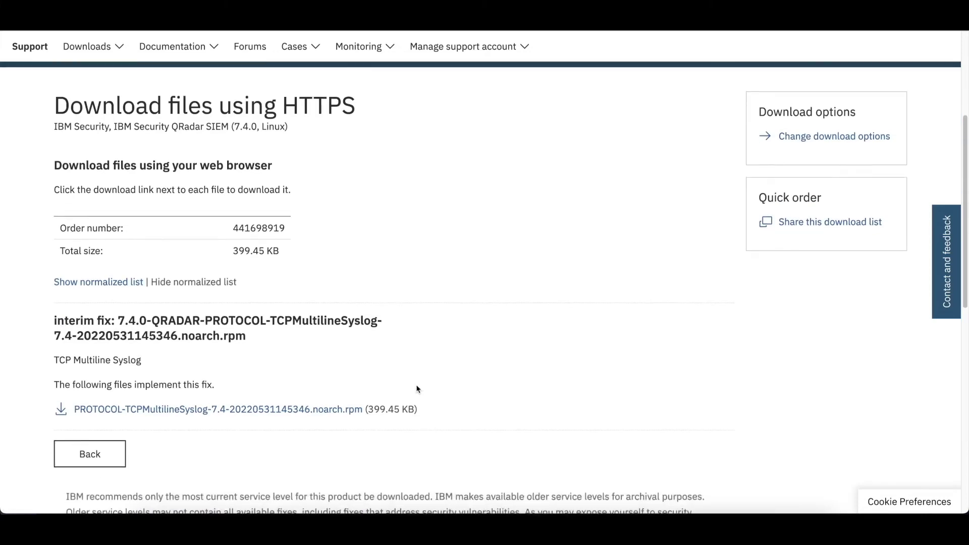
left_click(251, 401)
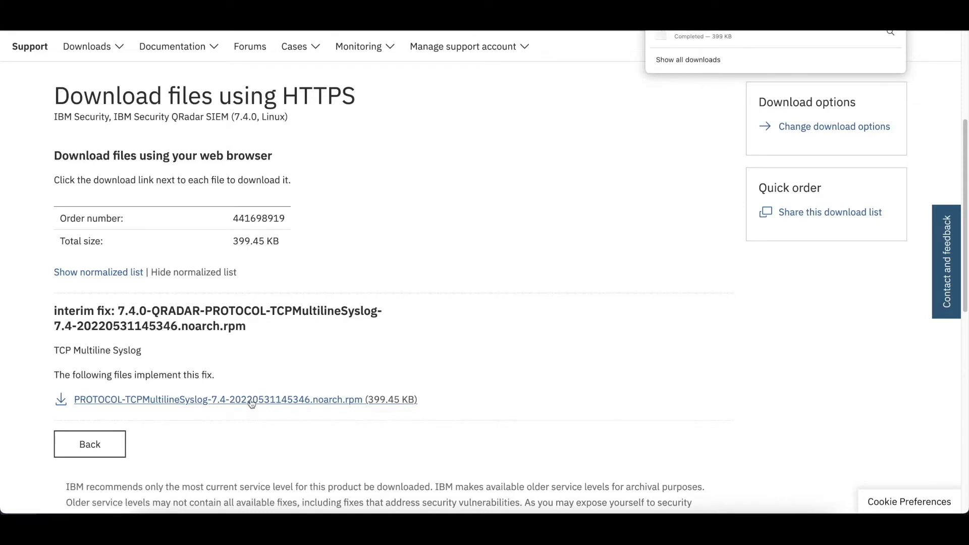
right_click(251, 403)
left_click(275, 470)
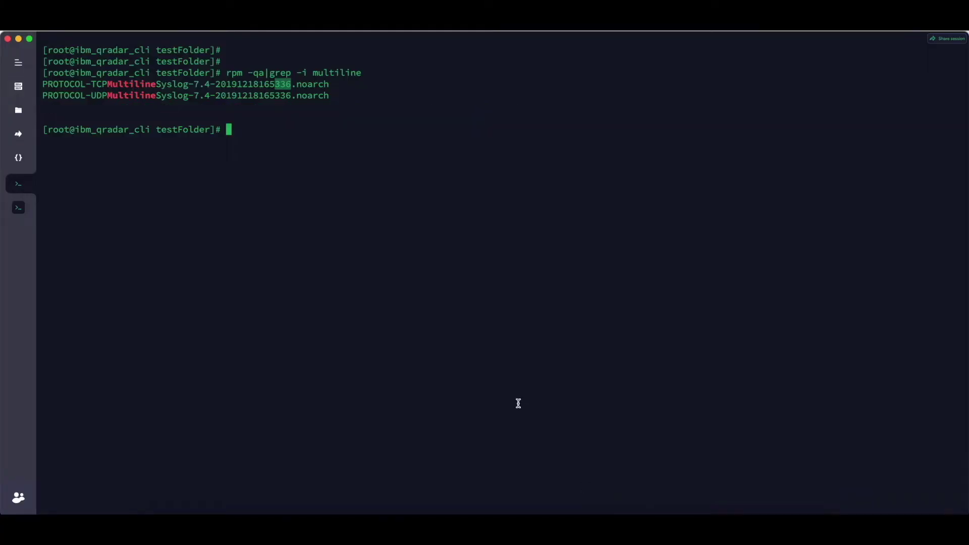
- Fetch the TCP Multiline Syslog rpm into testFolder with wget and select its filename
type("wget")
key("super+v")
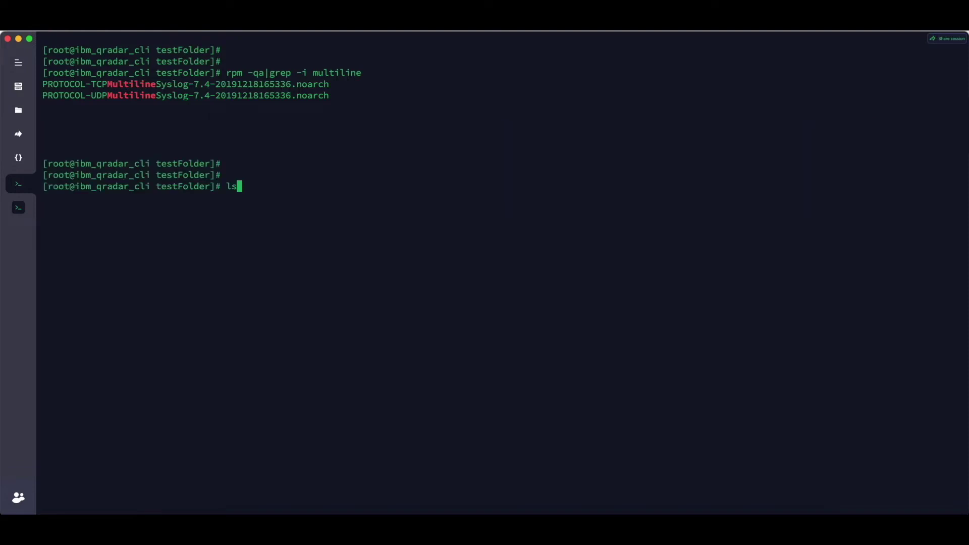
key("Return")
key("Return")
key("Return")
key("Return")
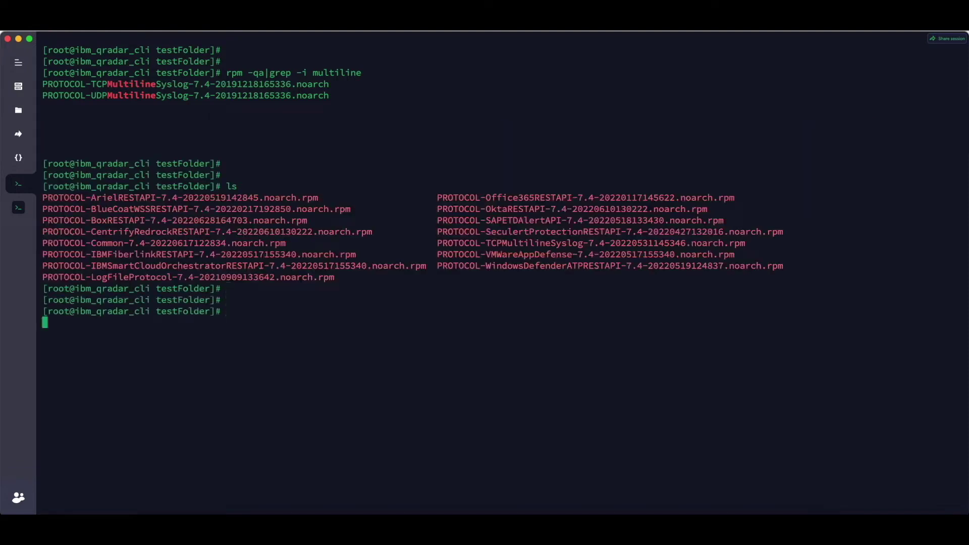
double_click(521, 244)
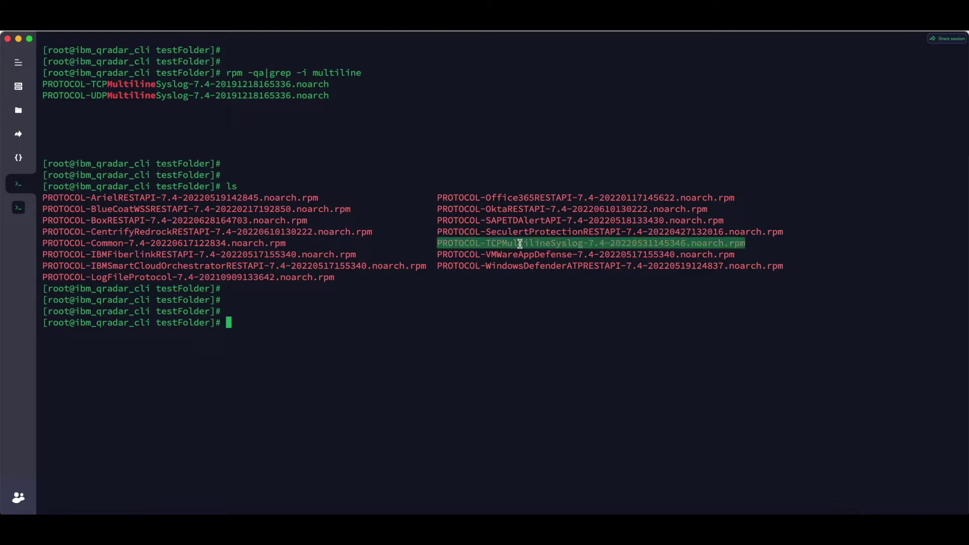
- Run yum update -y on the new TCP Multiline Syslog rpm
type("yum install -y")
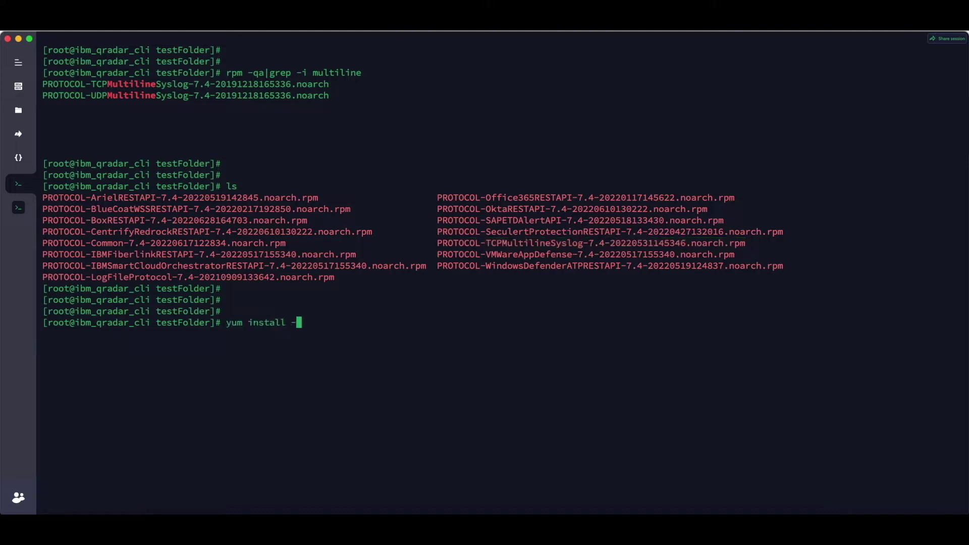
double_click(527, 243)
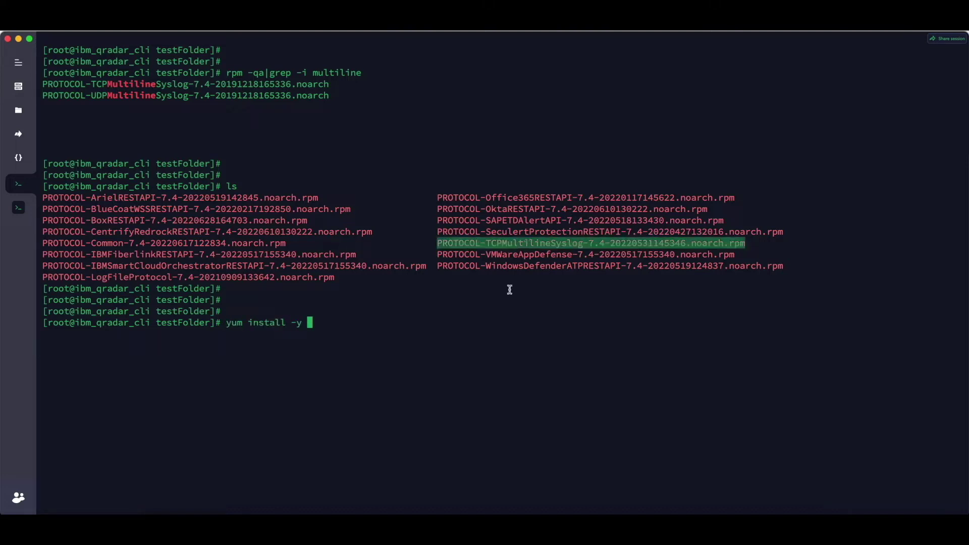
right_click(490, 343)
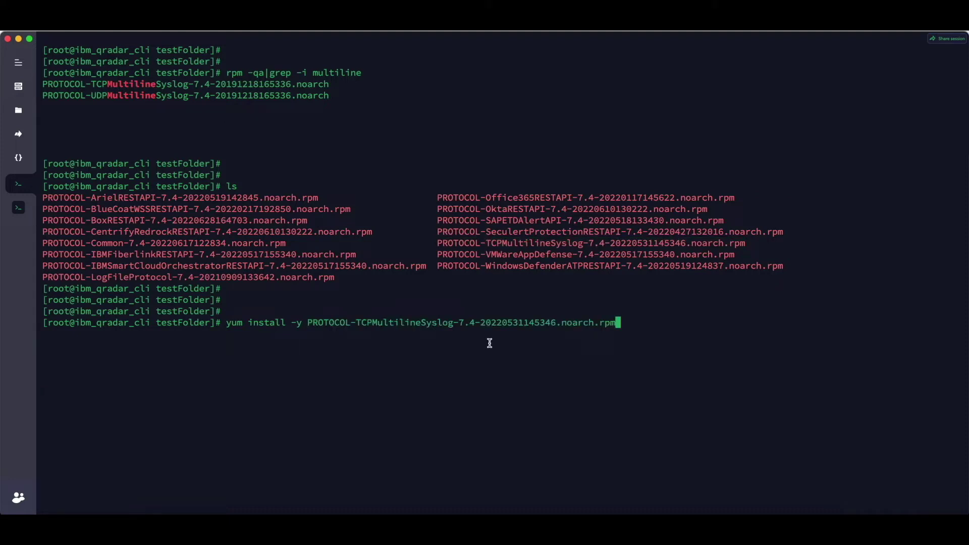
key("Left")
key("Left")
key("Left")
key("Left")
key("Left")
key("Left")
key("Left")
key("Left")
key("Left")
key("Left")
key("Left")
key("Left")
key("Left")
key("Left")
key("Left")
key("Left")
key("Left")
key("Left")
key("Left")
key("Left")
key("Left")
key("Left")
key("Left")
key("Left")
key("BackSpace")
key("BackSpace")
key("BackSpace")
key("BackSpace")
key("BackSpace")
key("BackSpace")
key("BackSpace")
type("update")
key("Return")
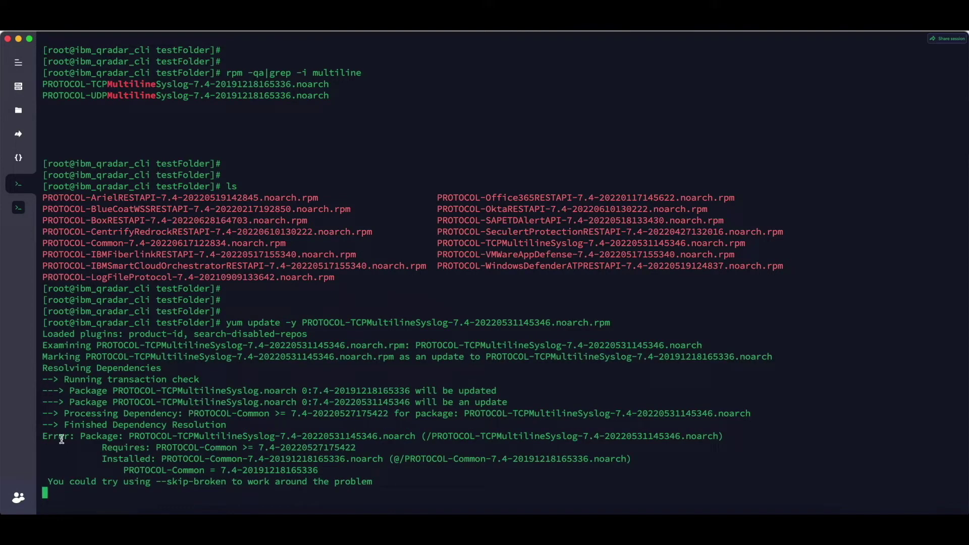
left_click_drag(43, 438, 71, 439)
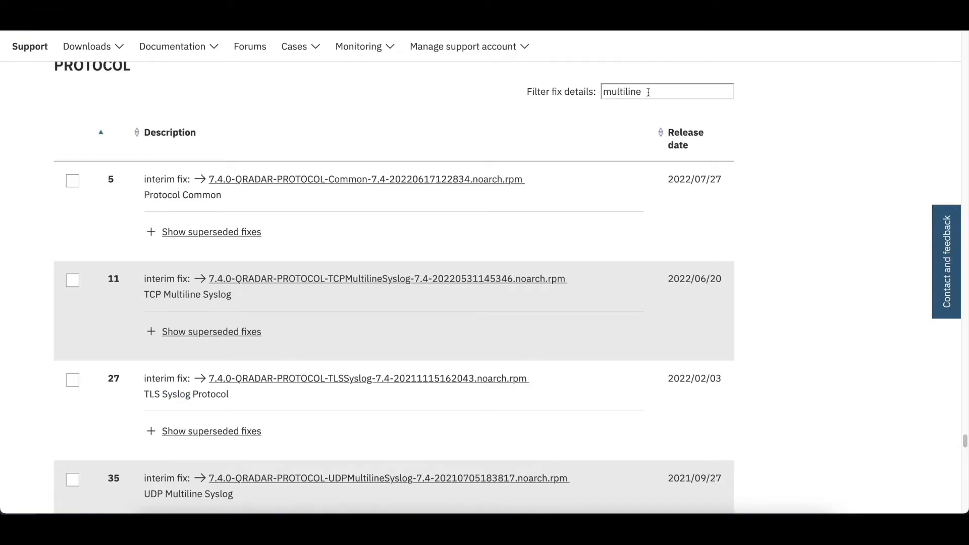
double_click(648, 91)
type("com")
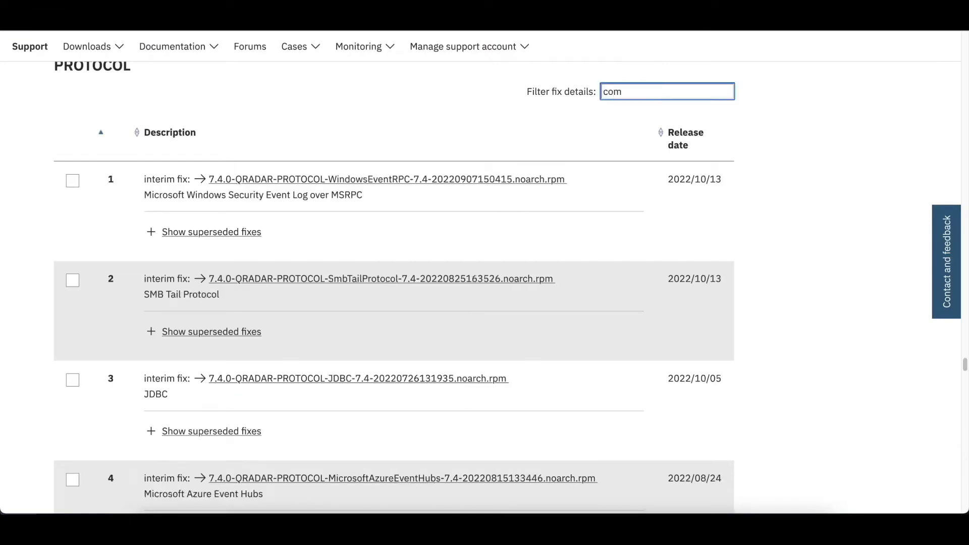
type("mon")
left_click(394, 189)
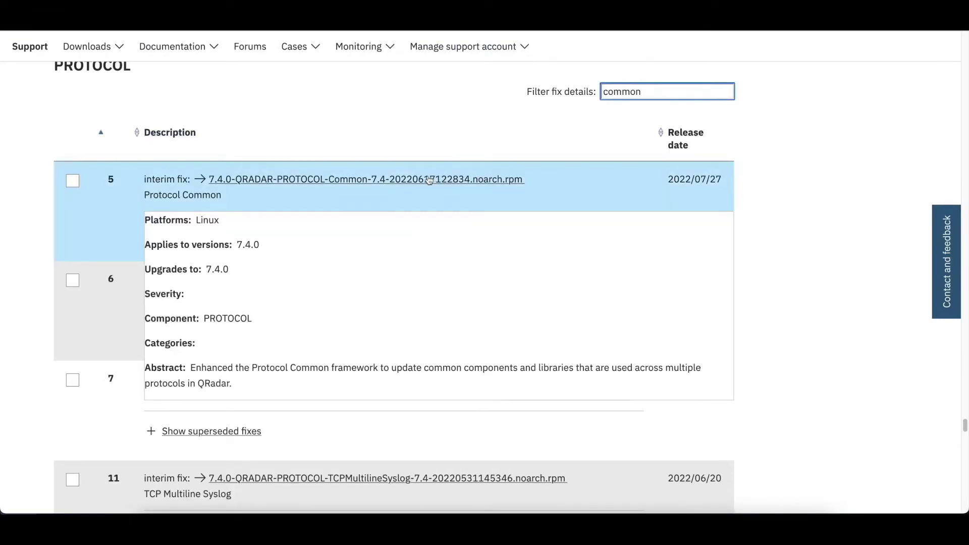
left_click(429, 194)
left_click(583, 307)
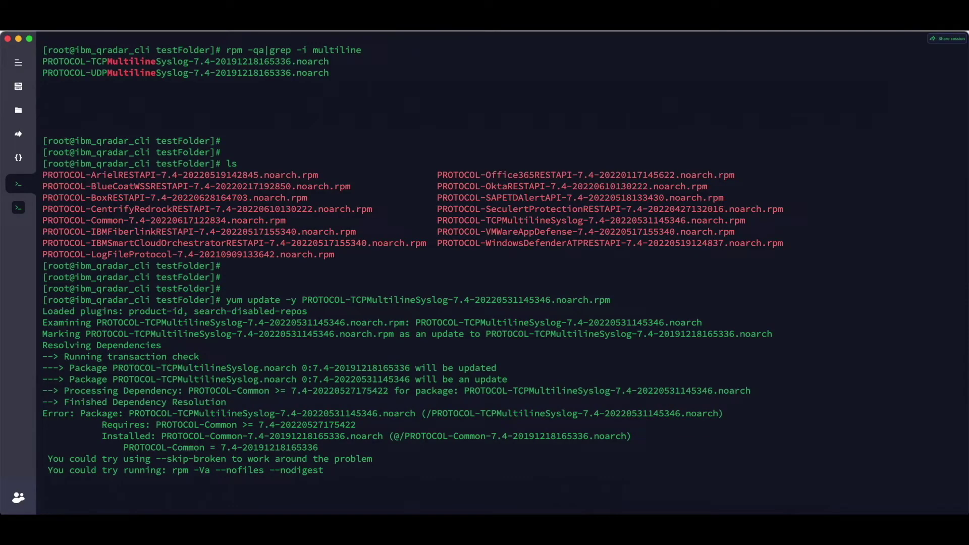
type("ls")
key("Return")
key("Return")
key("Return")
key("Return")
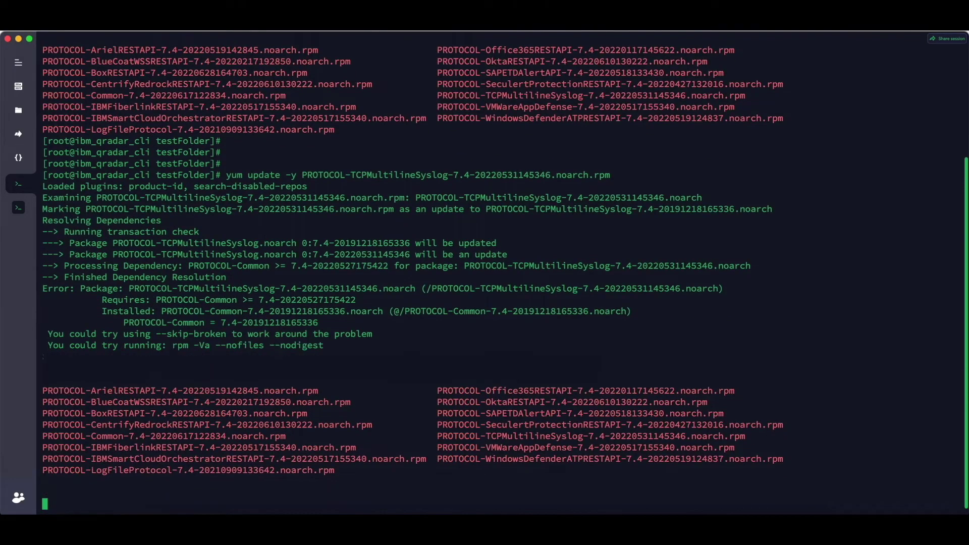
double_click(484, 393)
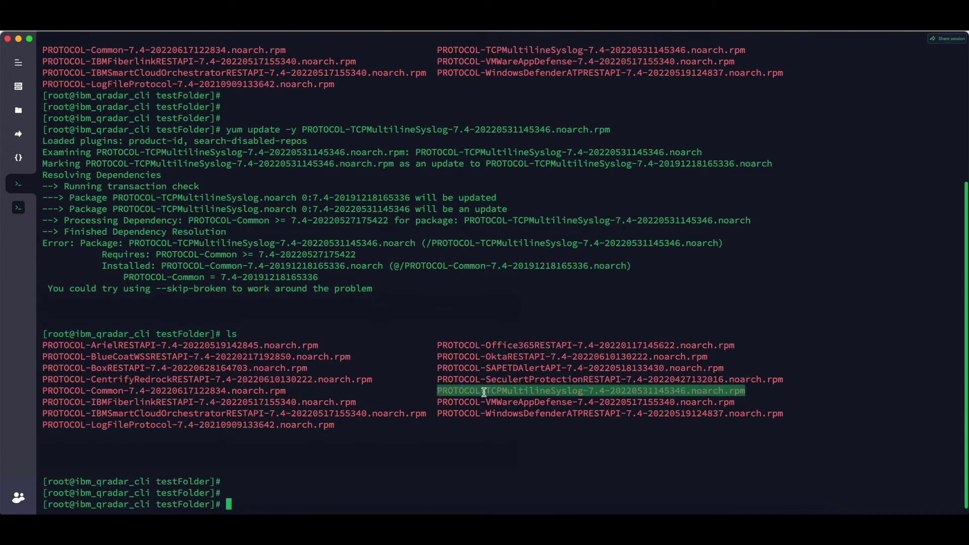
double_click(99, 391)
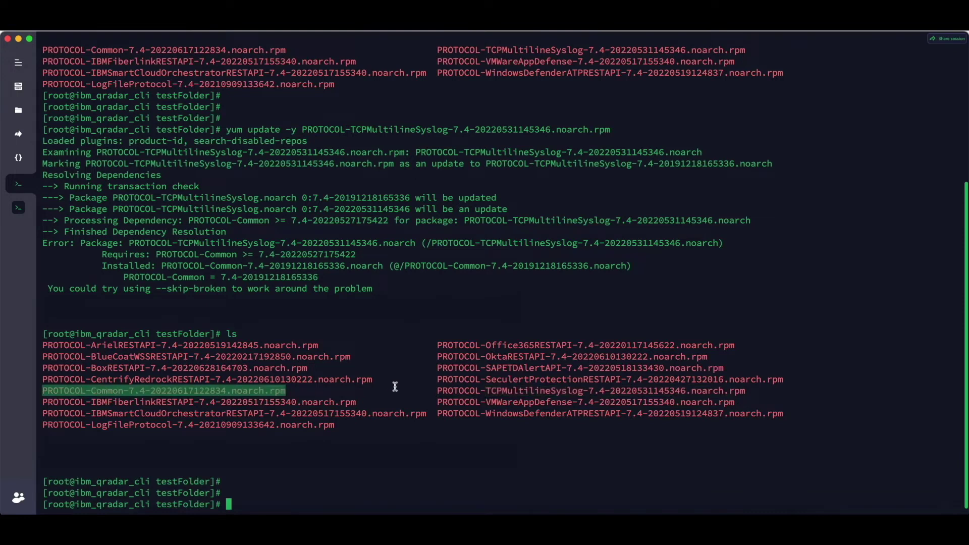
left_click(465, 390)
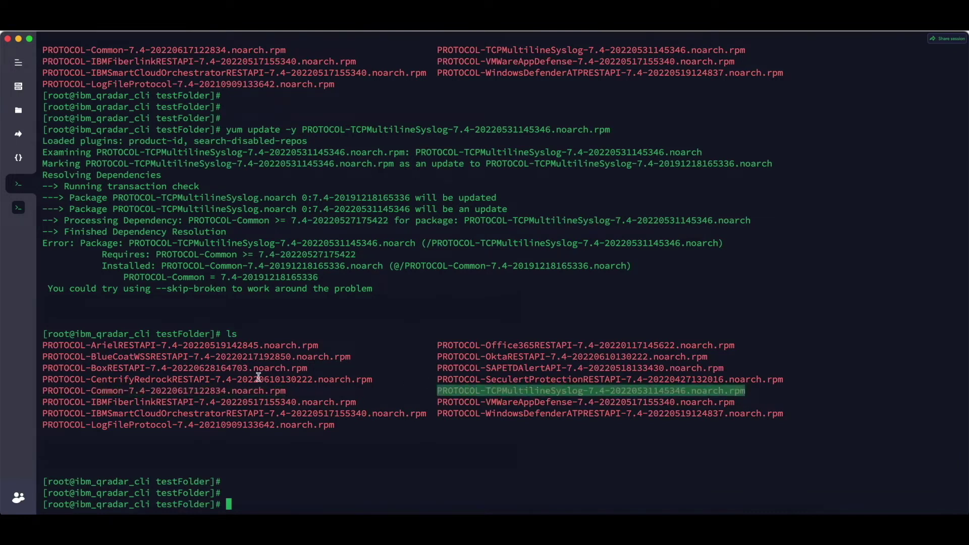
left_click(217, 387)
double_click(217, 388)
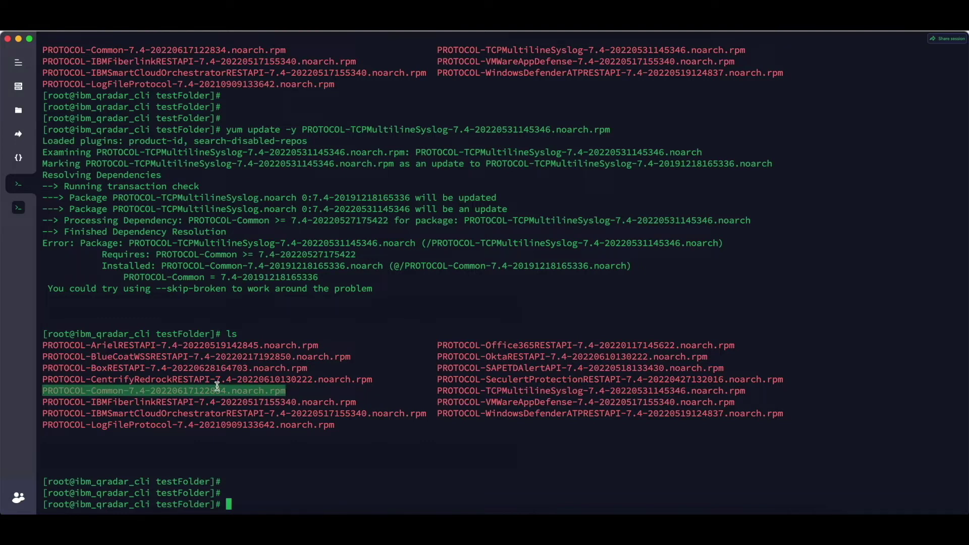
- Run yum update -y with both the TCP Multiline Syslog and PROTOCOL-Common rpms
left_click(217, 387)
type("yum u")
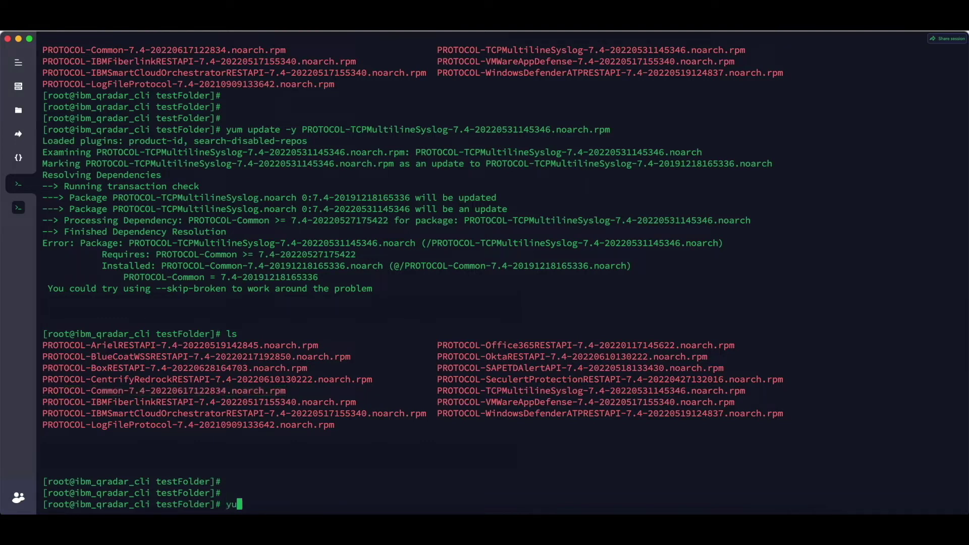
type("pdate -y")
double_click(485, 389)
key("super+v")
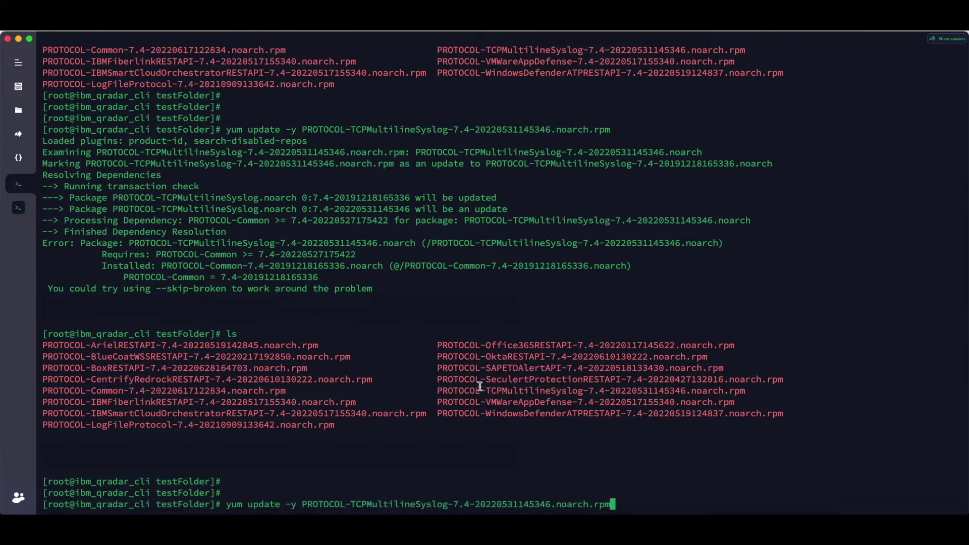
key("super+v")
key("Return")
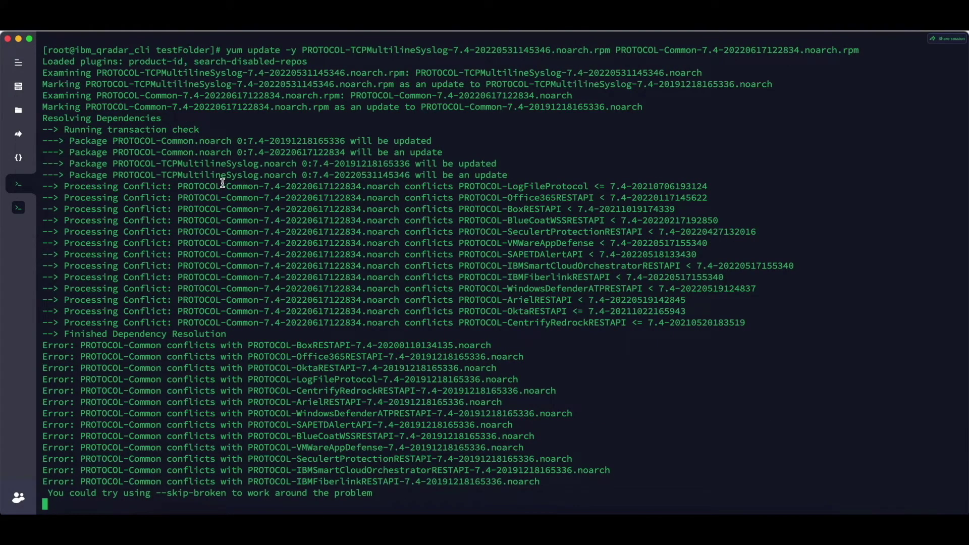
- Highlight the conflicting protocol packages, then remove the 'common' filter in Fix Central
left_click_drag(462, 185, 485, 230)
left_click_drag(460, 185, 746, 326)
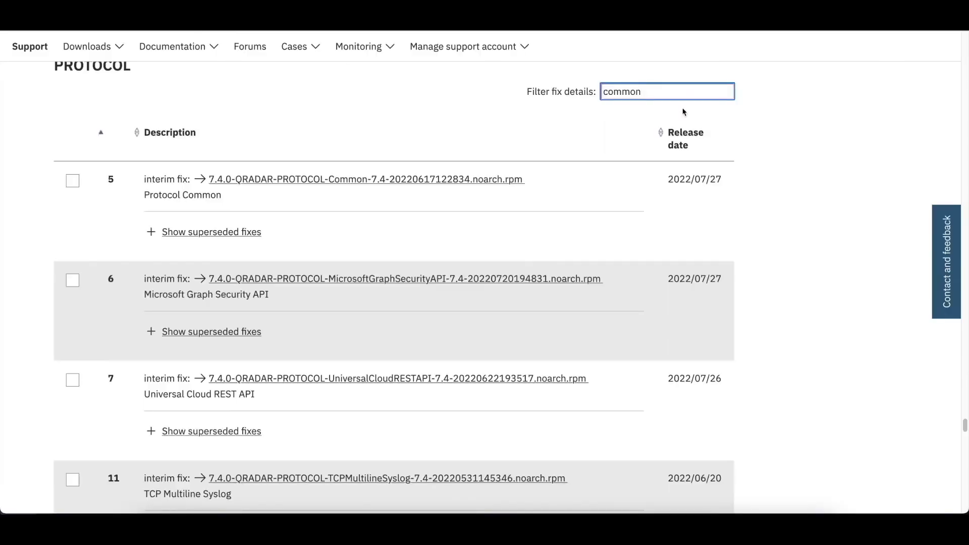
left_click_drag(644, 91, 567, 90)
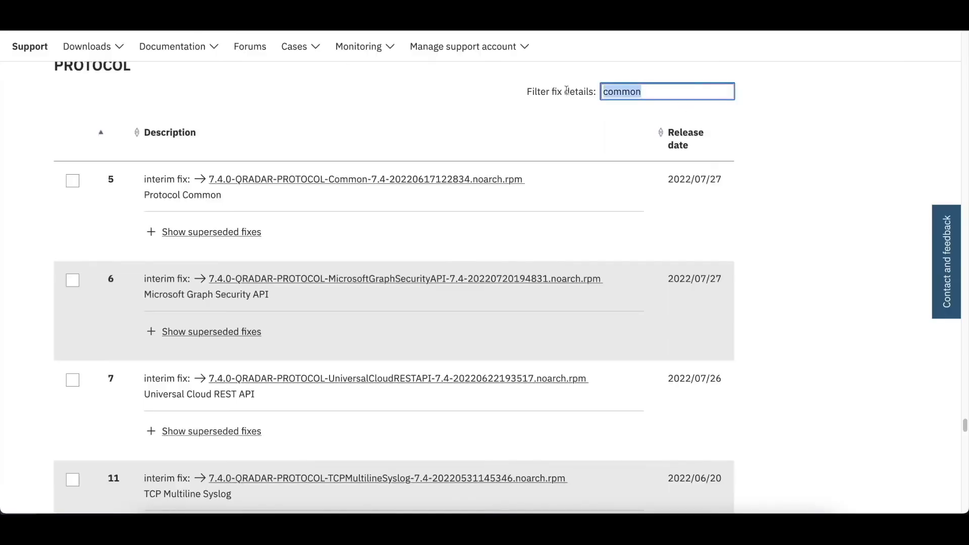
key("BackSpace")
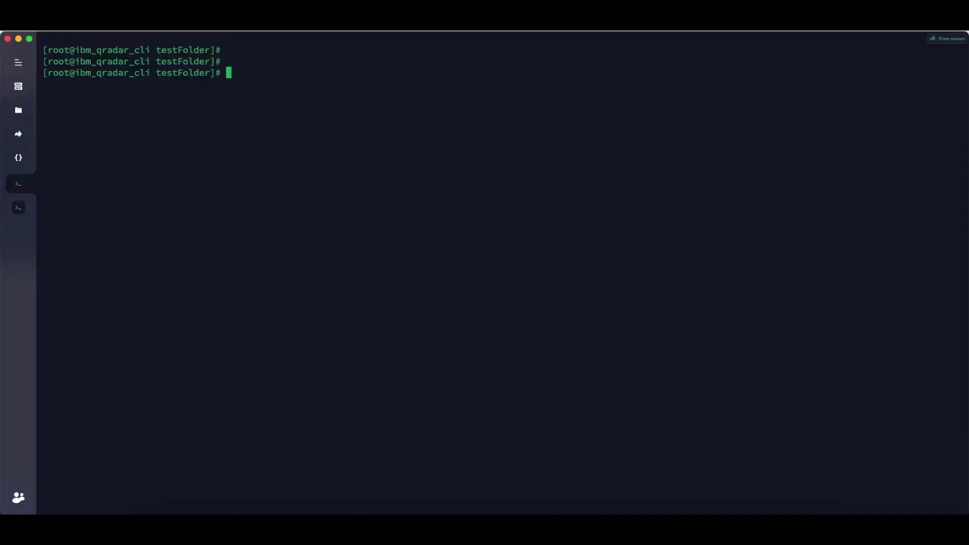
- List testFolder and run yum update -y PROTOCOL-* to update all protocol rpms
type("ls")
key("Return")
key("Return")
key("Return")
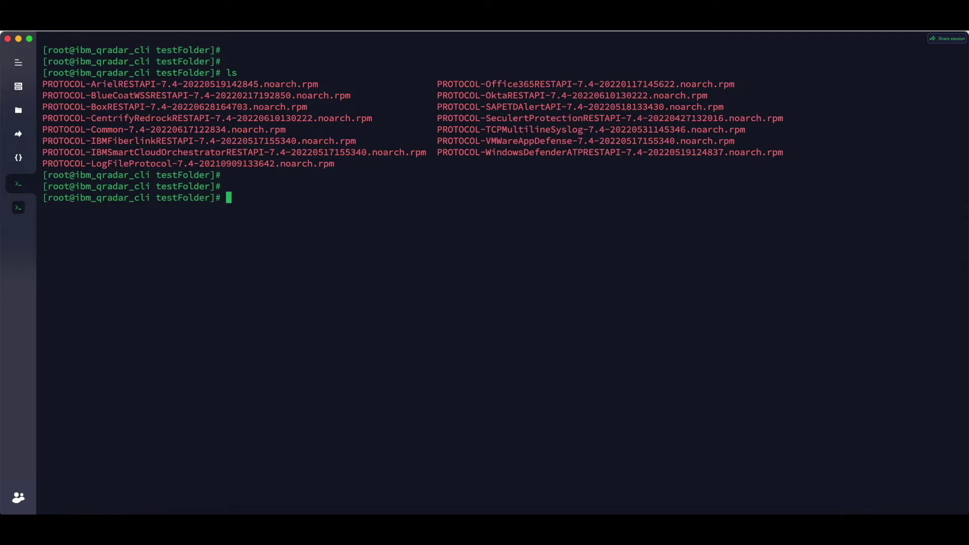
type("yum update -y PROTOCOL-*")
key("Return")
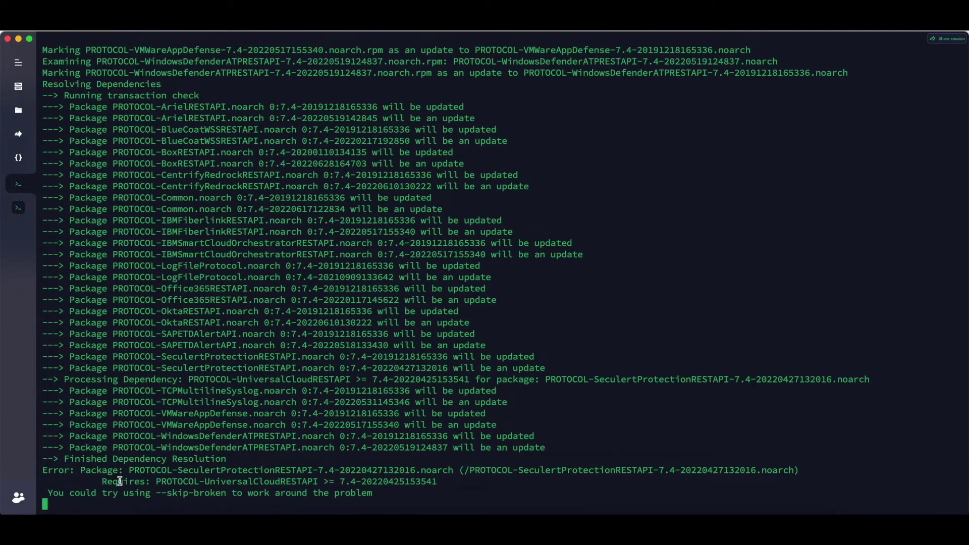
- Check the UniversalCloudRESTAPI package name and version, then list testFolder to confirm the rpm
left_click_drag(156, 481, 315, 481)
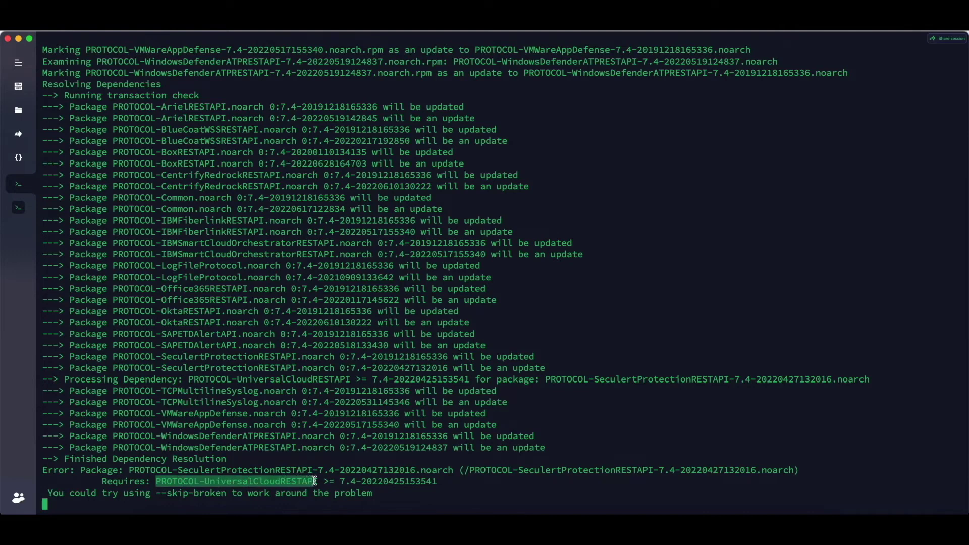
left_click(257, 482)
left_click_drag(204, 481, 285, 482)
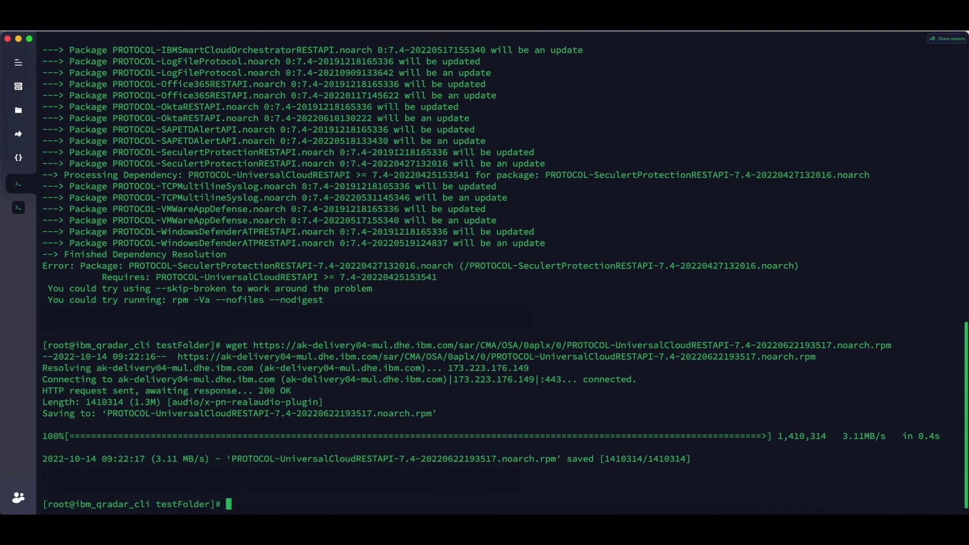
type("ls")
key("Return")
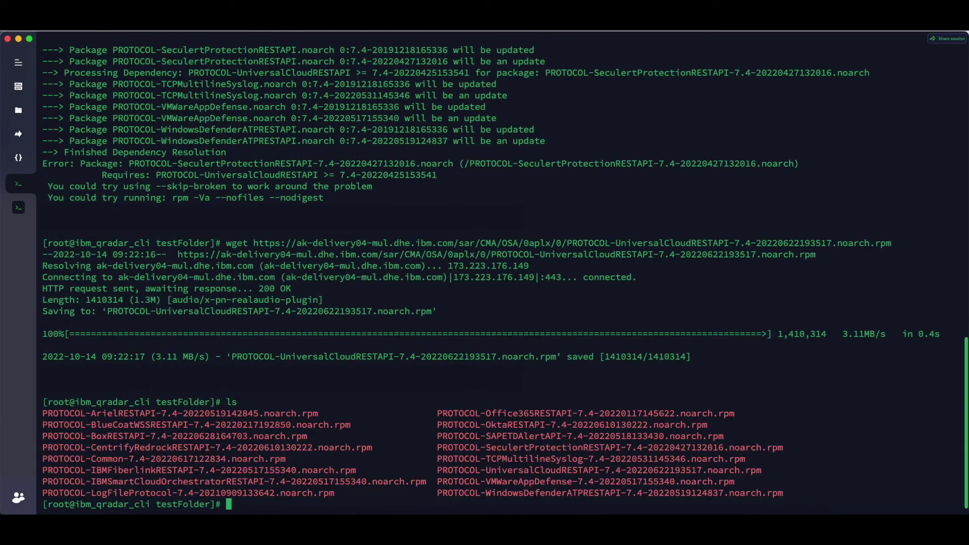
key("Return")
key("Return")
key("Return")
key("Return")
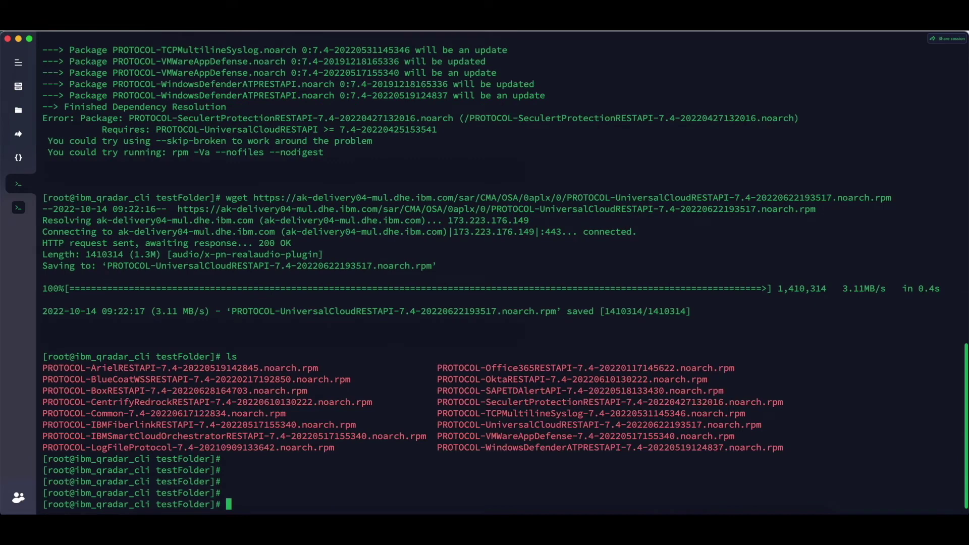
- Run 'yum install -y PROTOCOL-*' to install and upgrade all PROTOCOL packages
type("-y Pr")
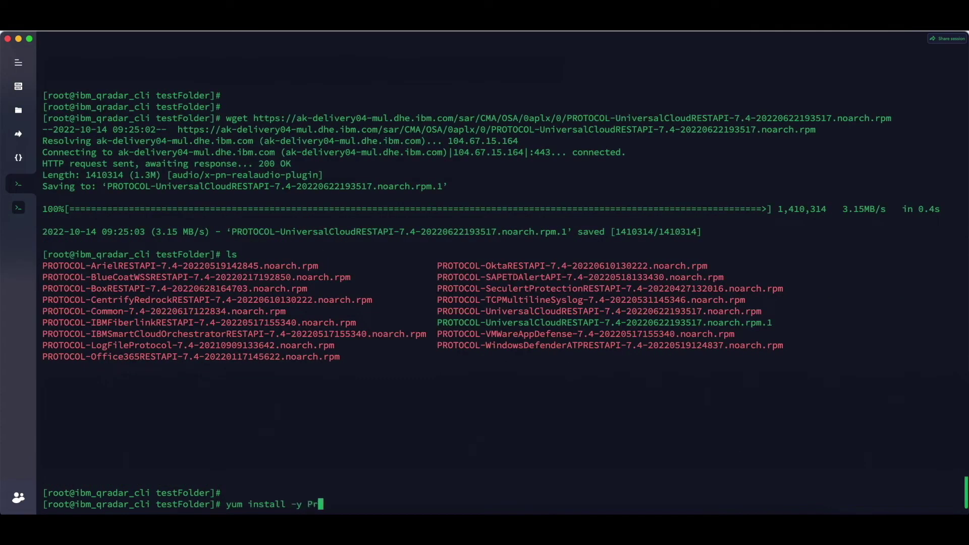
key("Tab")
type("*")
key("Return")
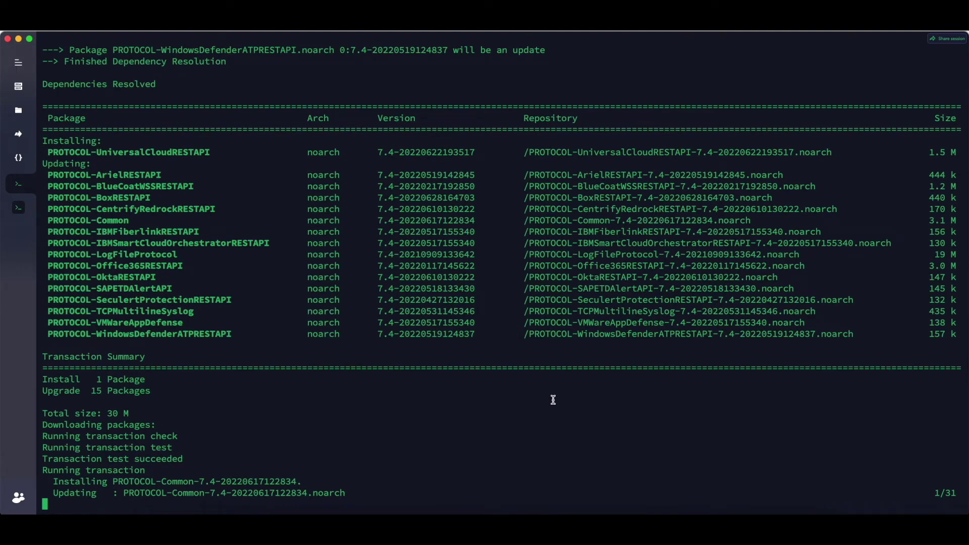
- Review the Dependencies Resolved line and package table while yum completes the transaction
left_click_drag(43, 84, 156, 84)
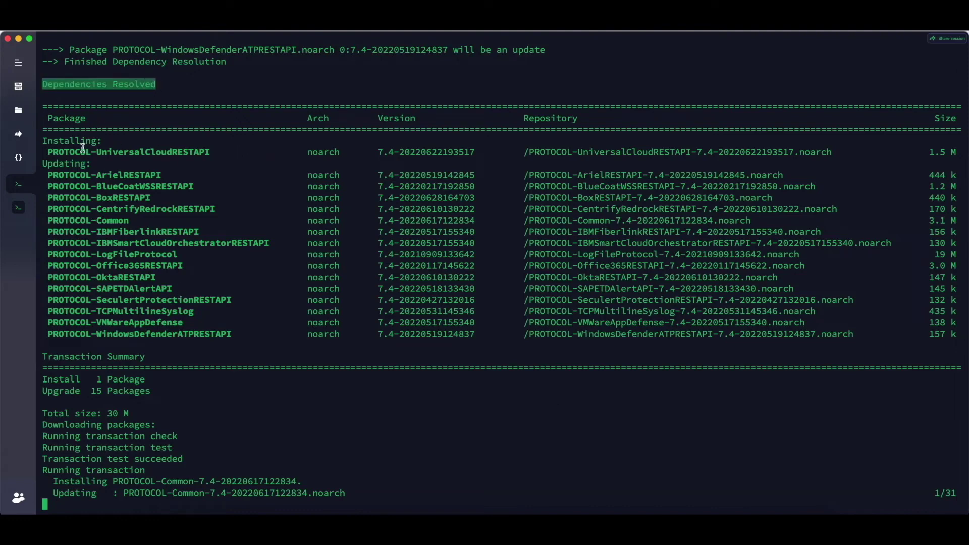
left_click_drag(44, 107, 725, 369)
left_click(628, 420)
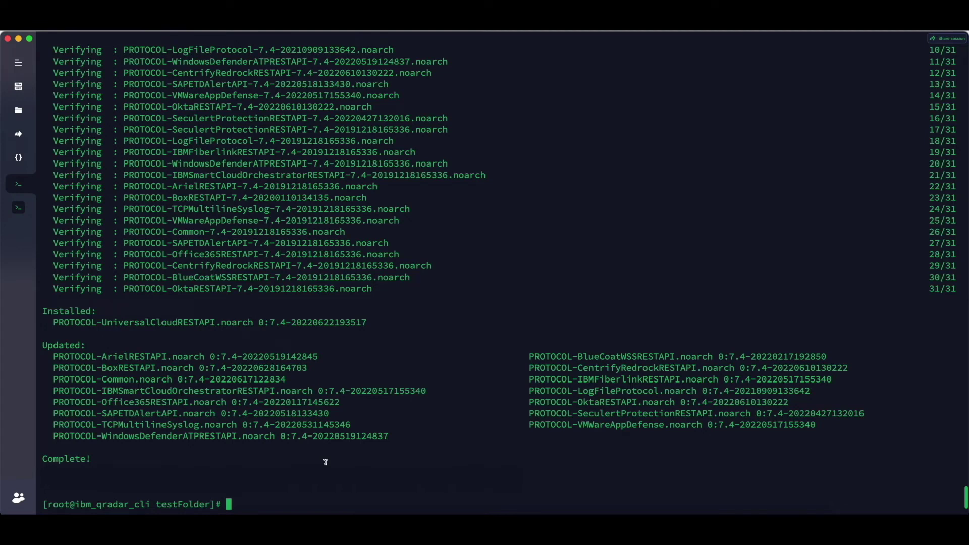
key("Up")
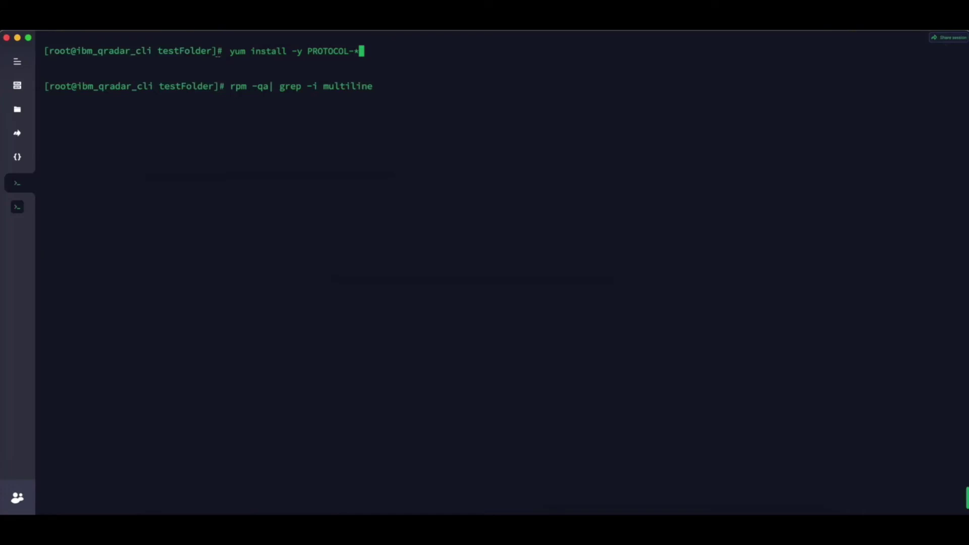
key("Return")
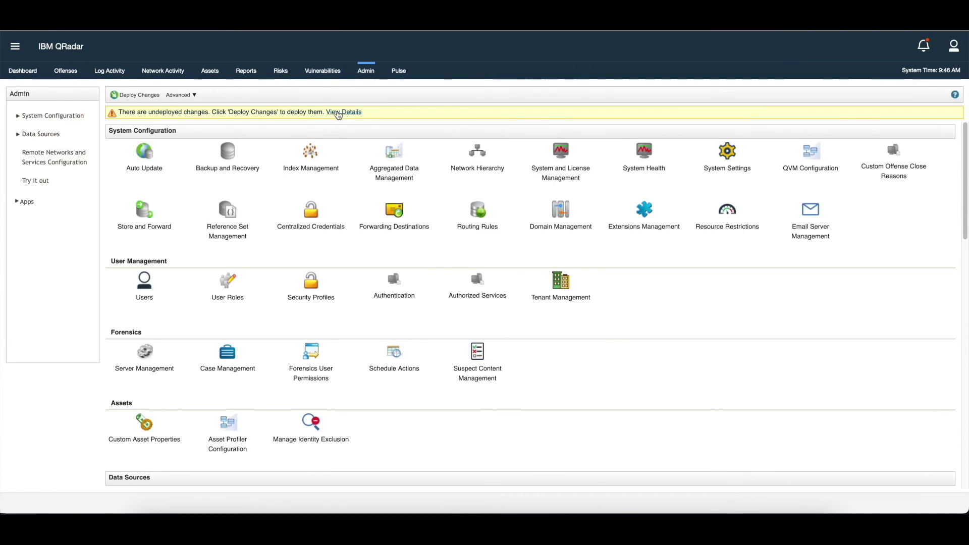
- Review the 79 undeployed config files, then choose Advanced > Deploy Full Configuration
left_click(343, 112)
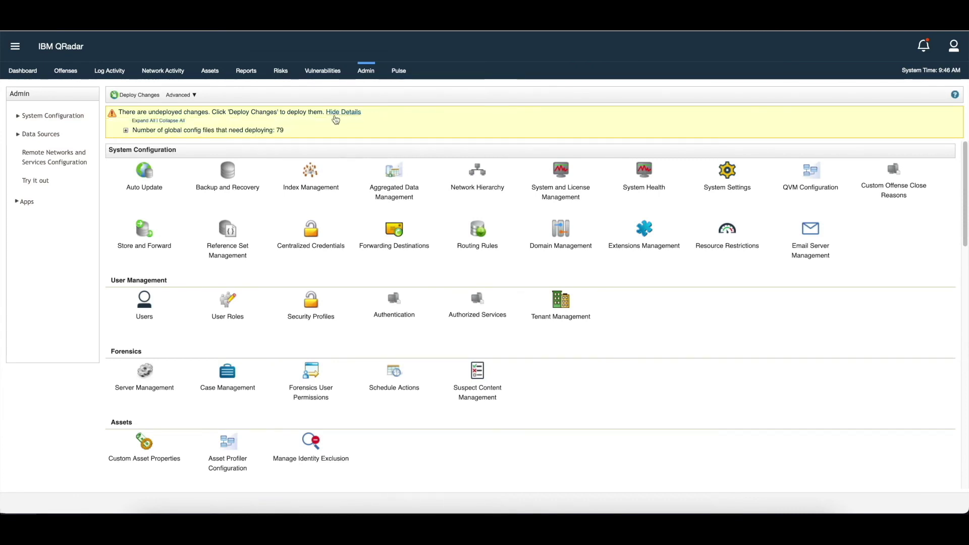
left_click(126, 132)
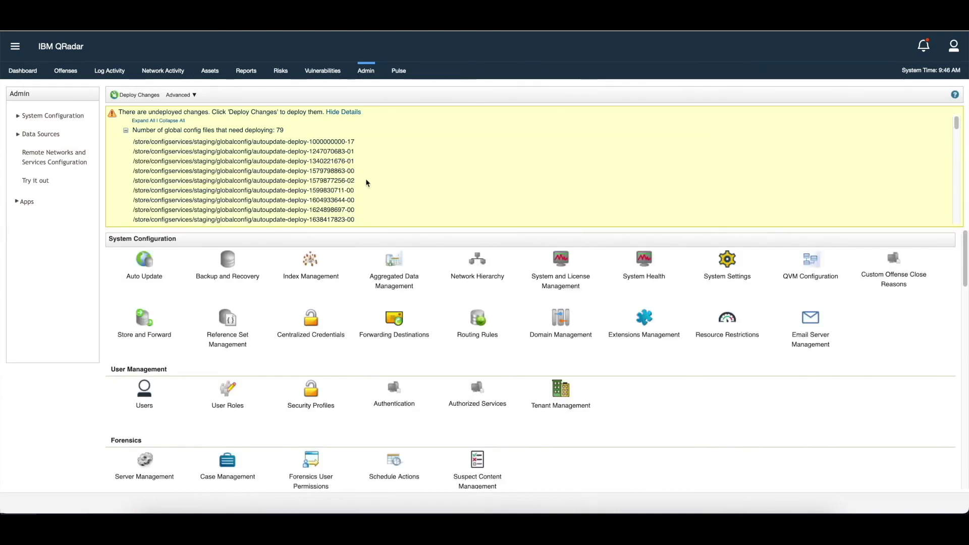
scroll(268, 182, "down", 5)
scroll(269, 183, "down", 10)
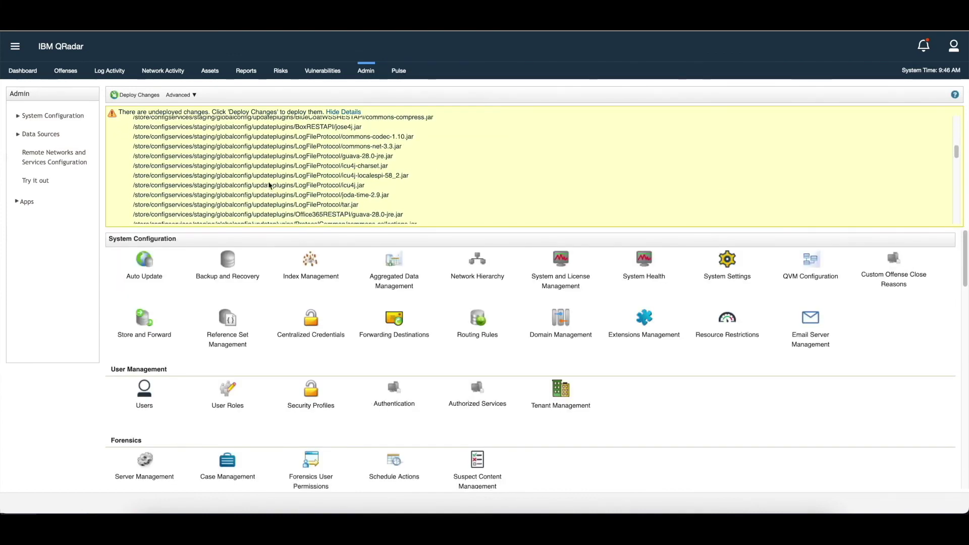
scroll(269, 183, "up", 3)
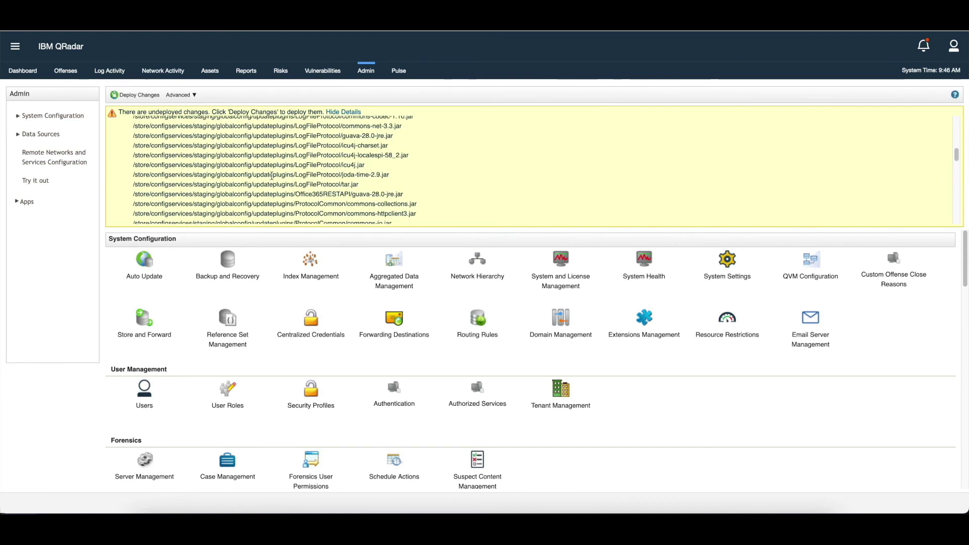
left_click(194, 95)
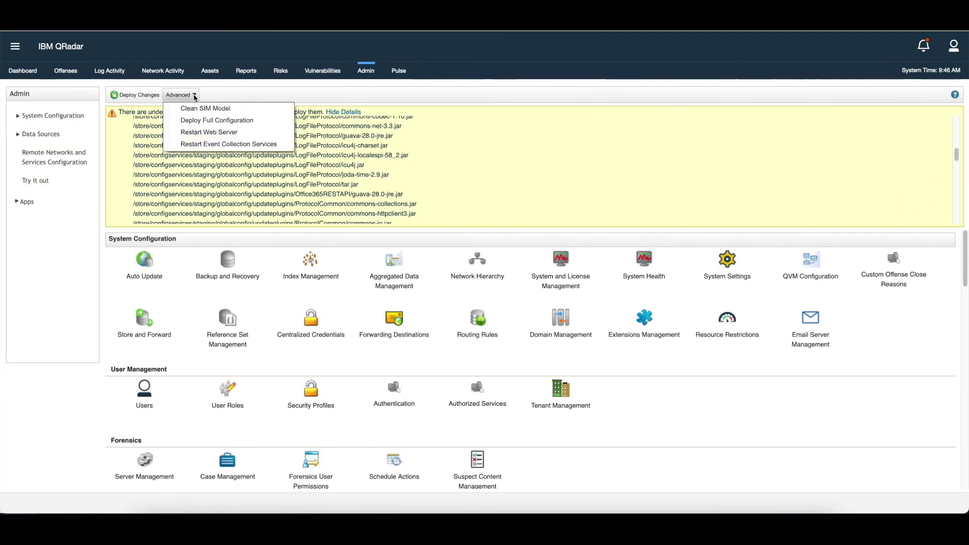
left_click(207, 121)
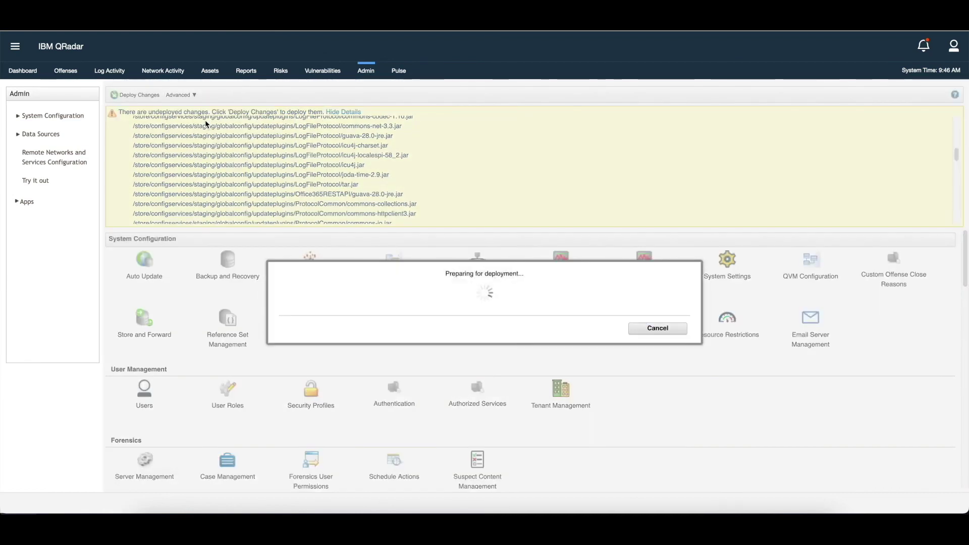